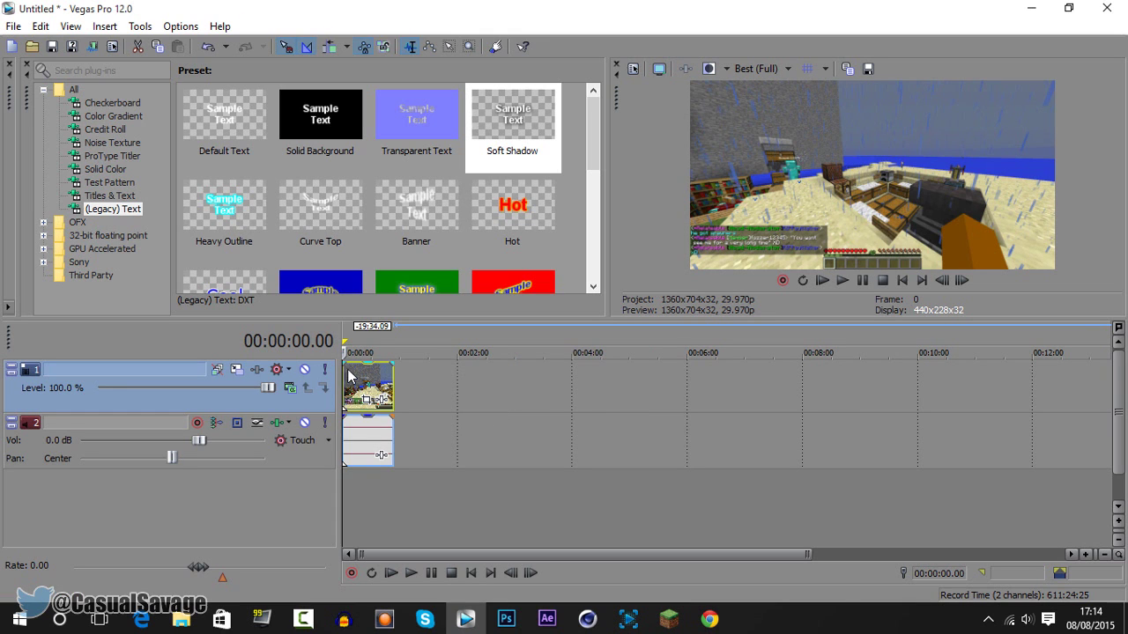
Untick Maintain aspect ratio in the Minecraft clip's event properties so it fills the frame.
right_click(352, 383)
left_click(399, 591)
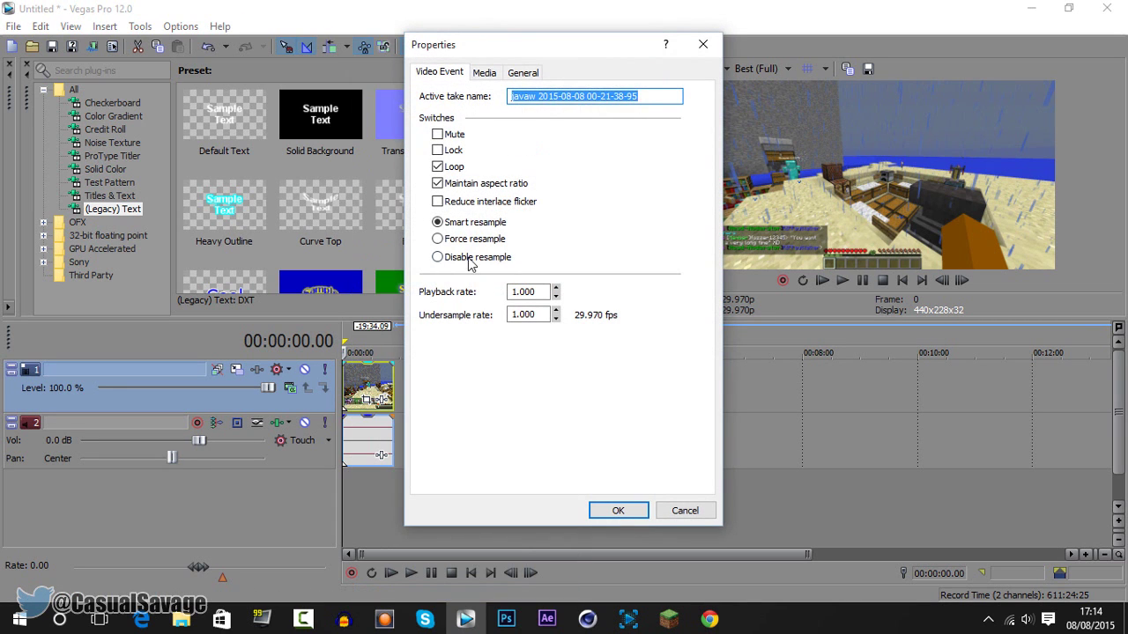
left_click(616, 511)
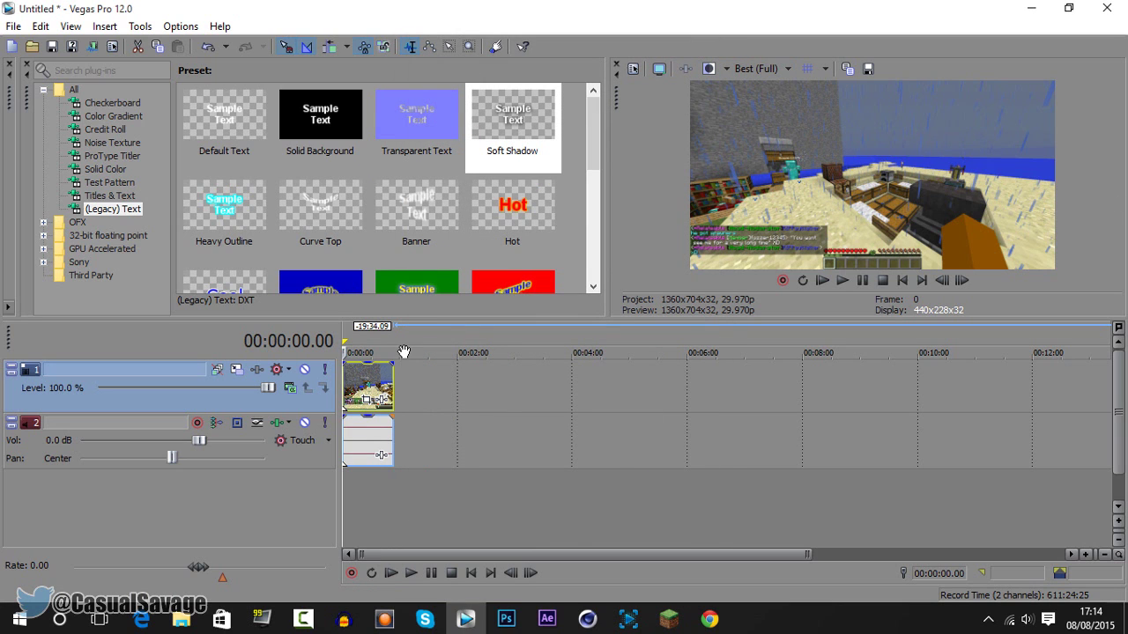
Insert a new empty video track above the footage and restore the Default window layout.
right_click(322, 392)
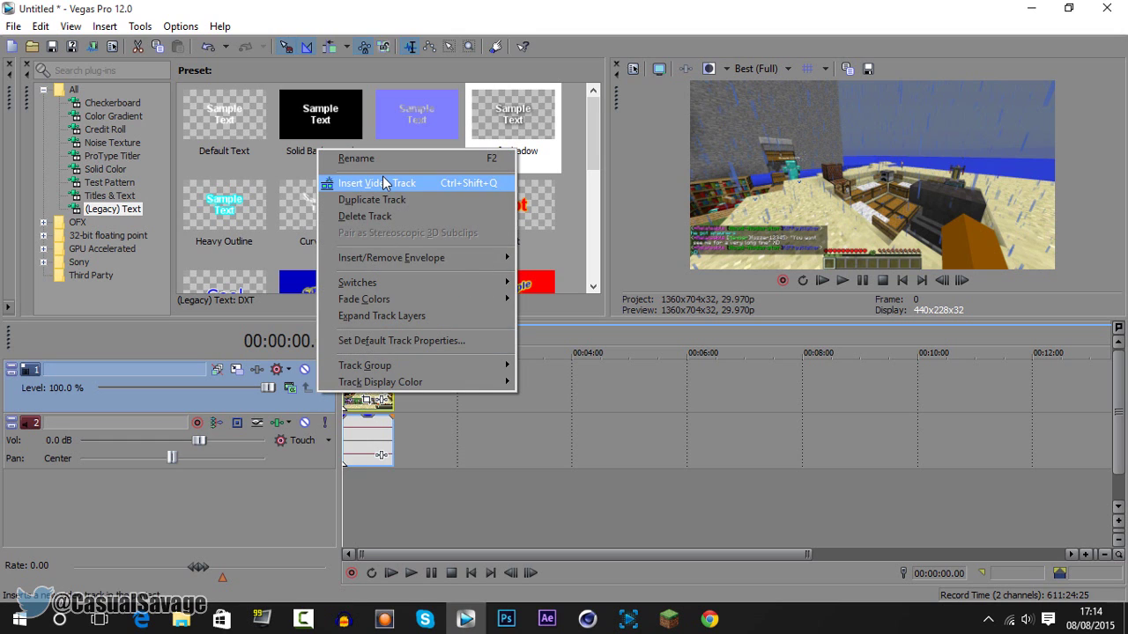
left_click(383, 183)
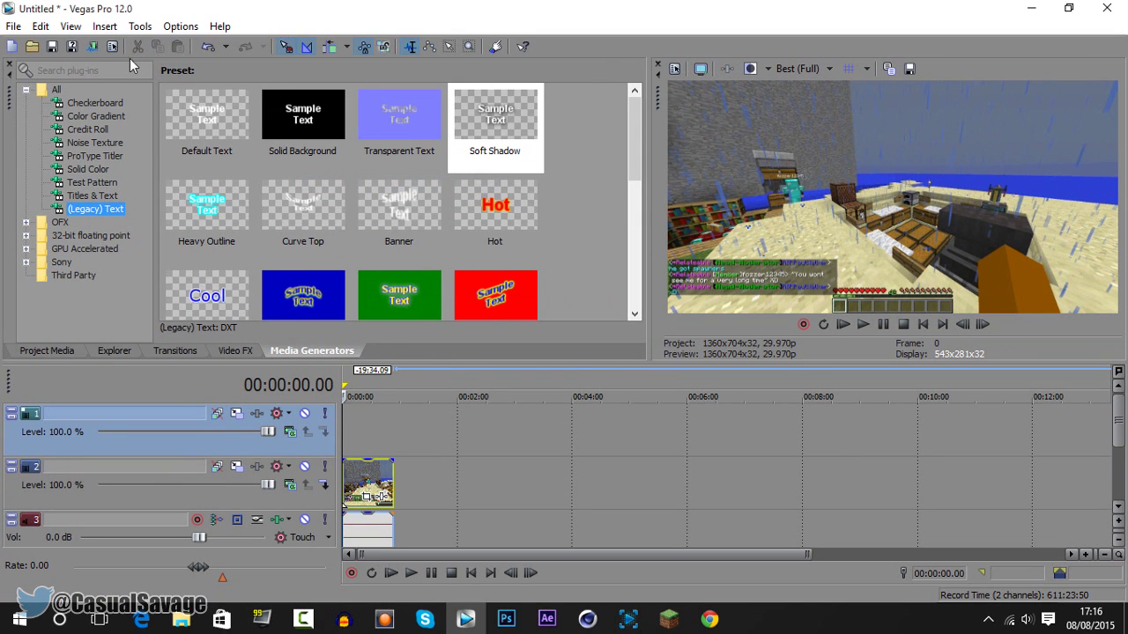
left_click(70, 26)
mouse_move(158, 71)
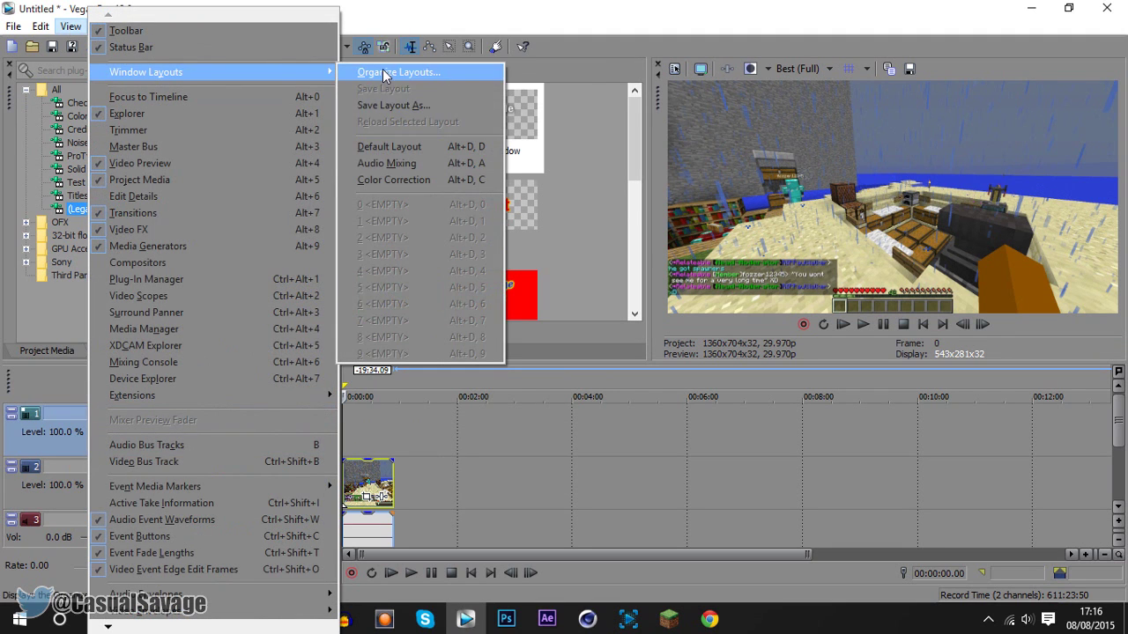
left_click(462, 151)
Drop a Soft Shadow (Legacy) text generator onto the new top track.
left_click_drag(633, 130, 623, 218)
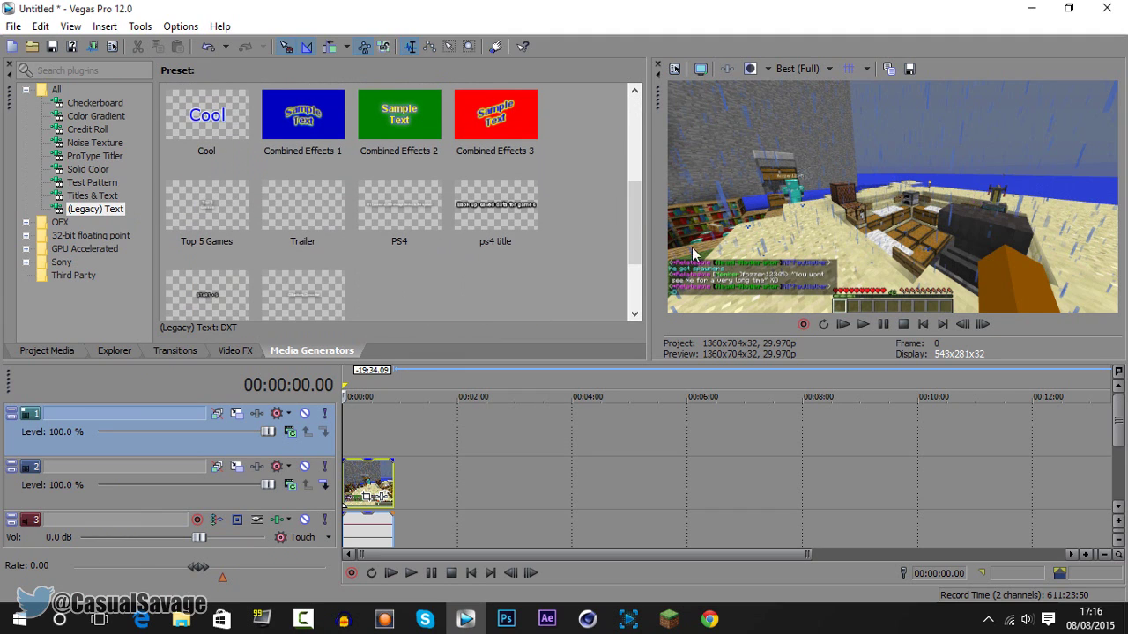
scroll(529, 233, "down", 2)
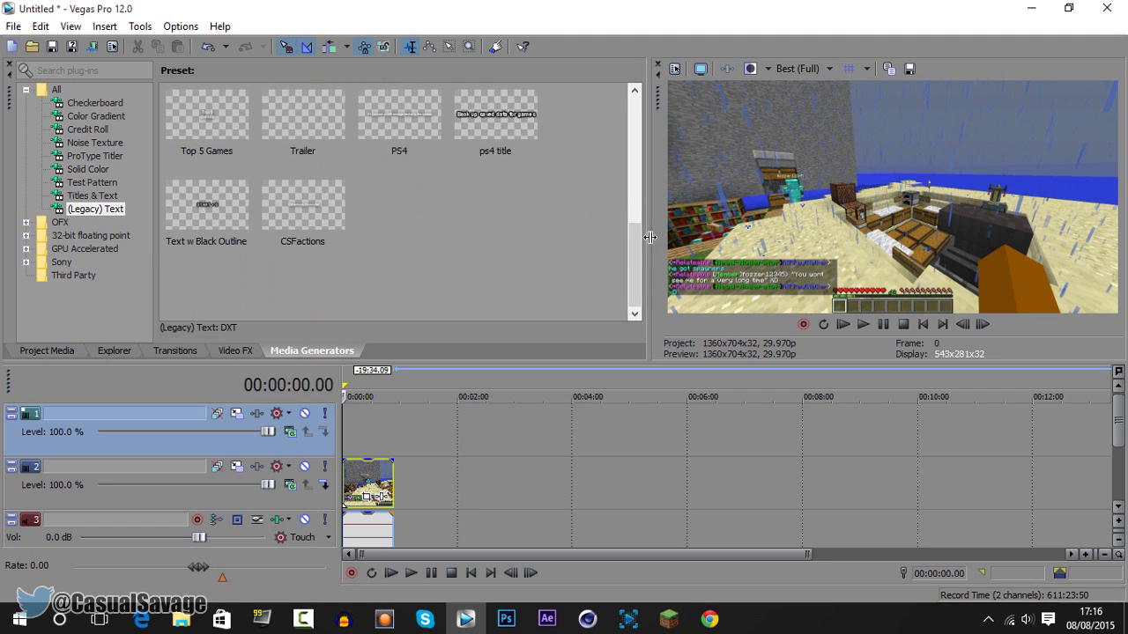
left_click_drag(638, 245, 639, 139)
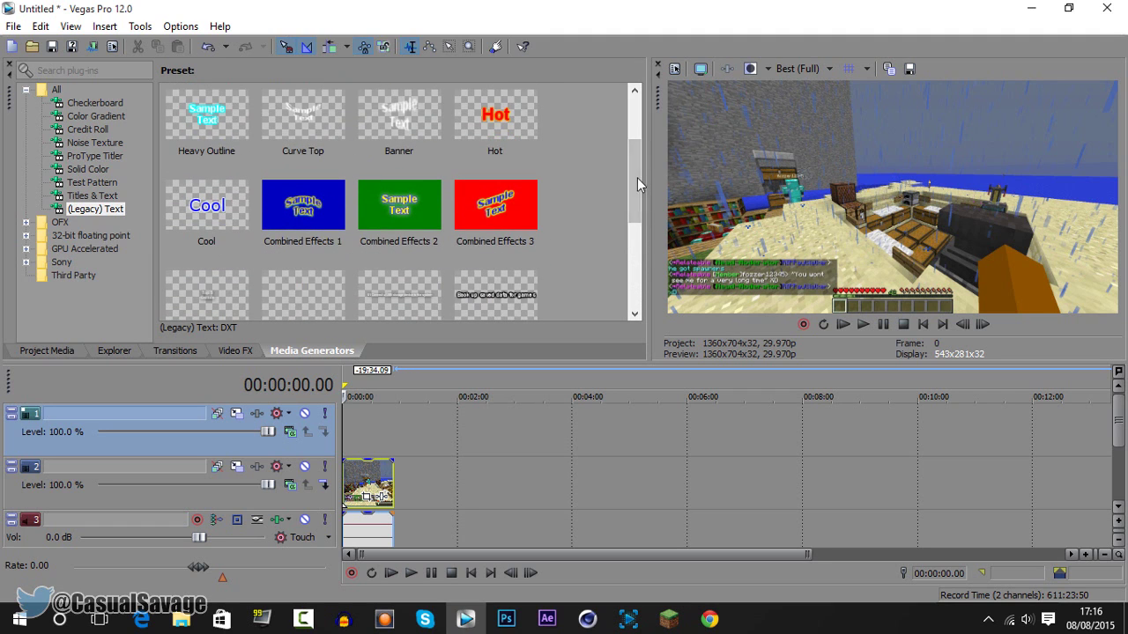
left_click_drag(637, 184, 634, 136)
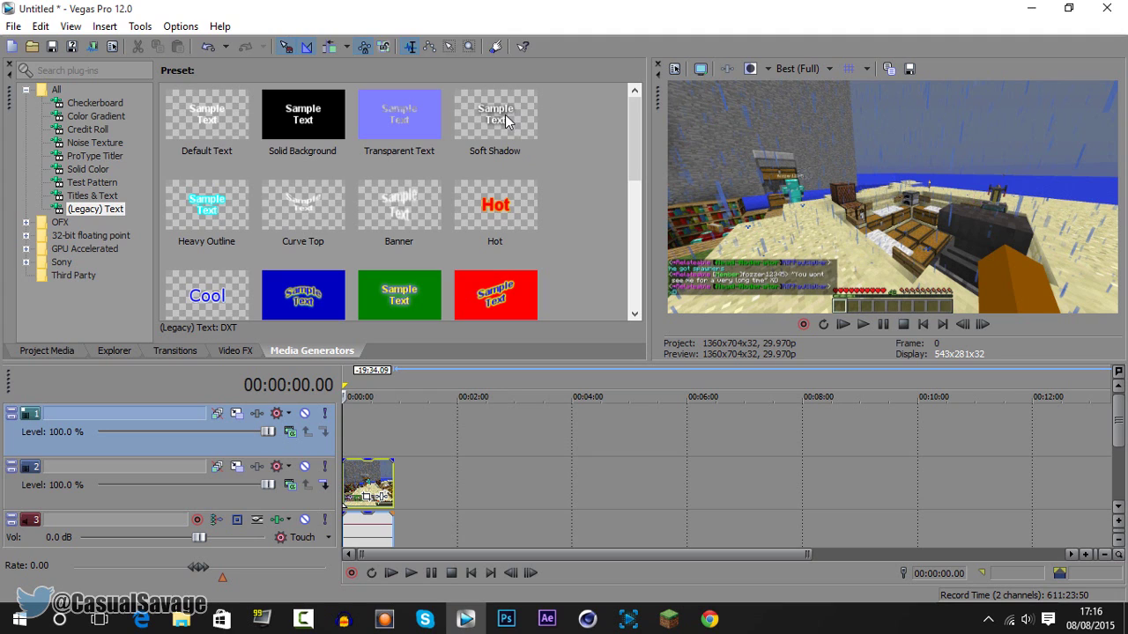
left_click_drag(507, 121, 360, 438)
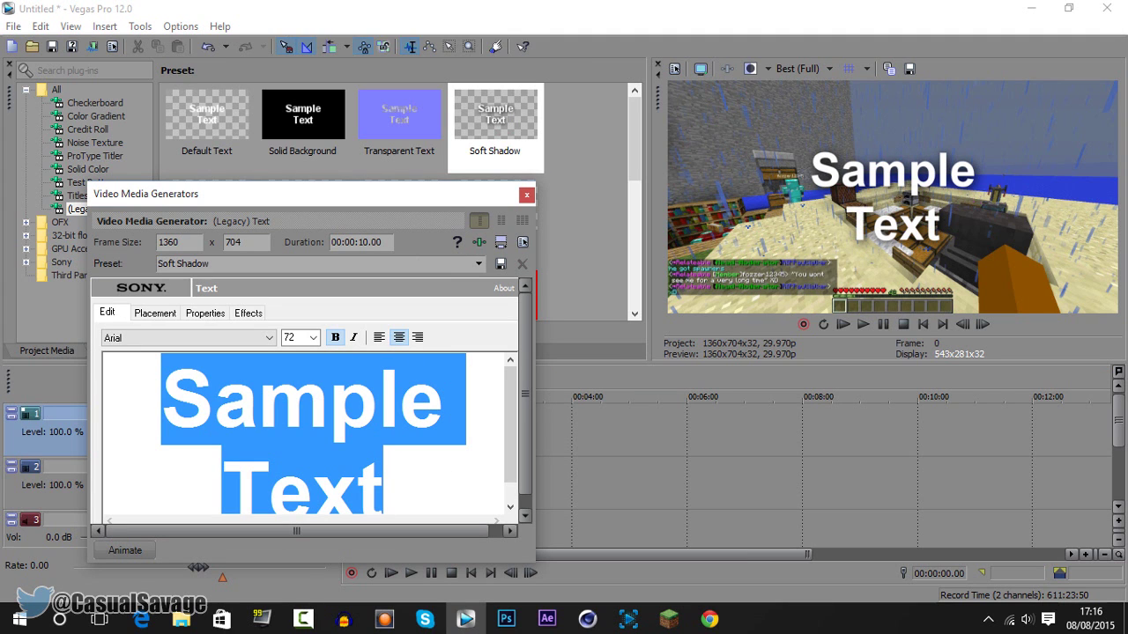
Replace the sample text with 'CasualSavage' and set its font size to 20.
type("CasualSavage")
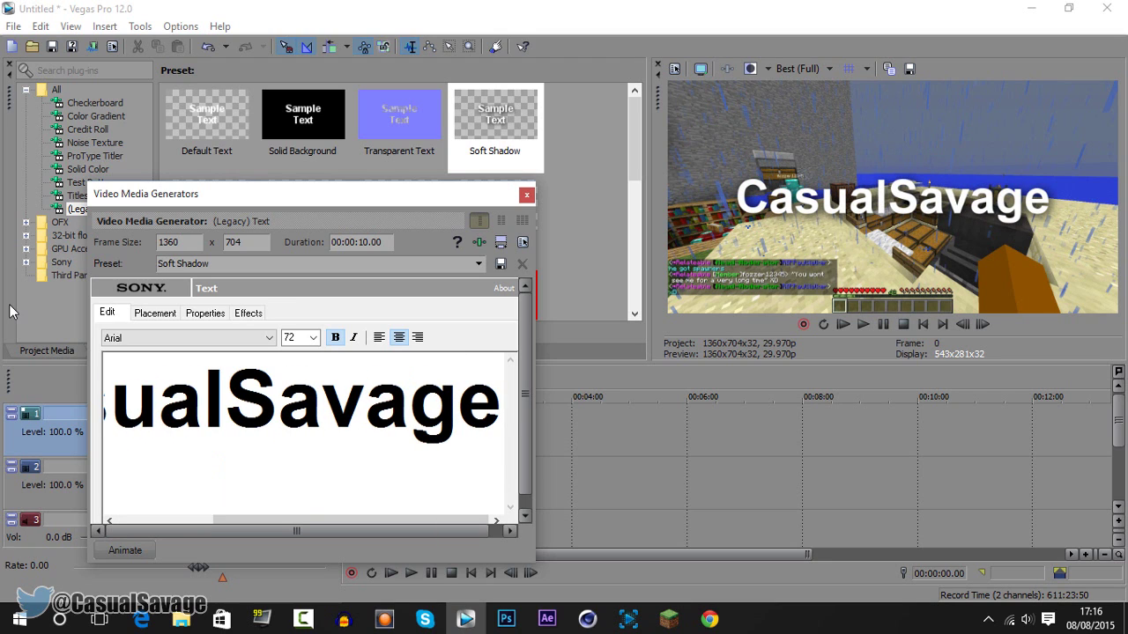
key("ctrl+a")
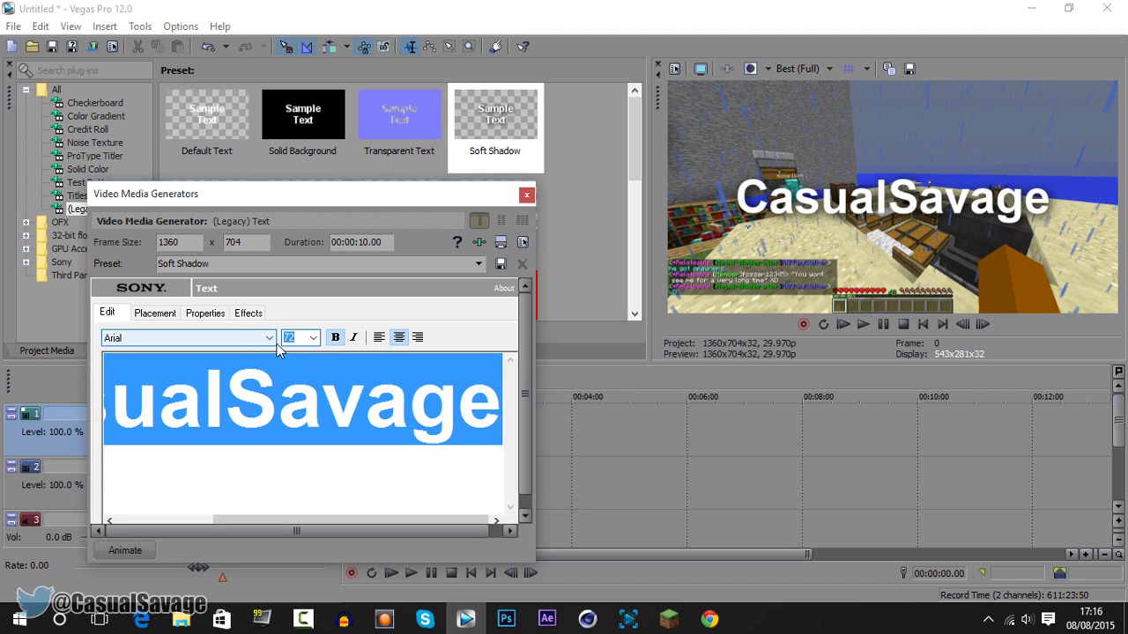
type("20")
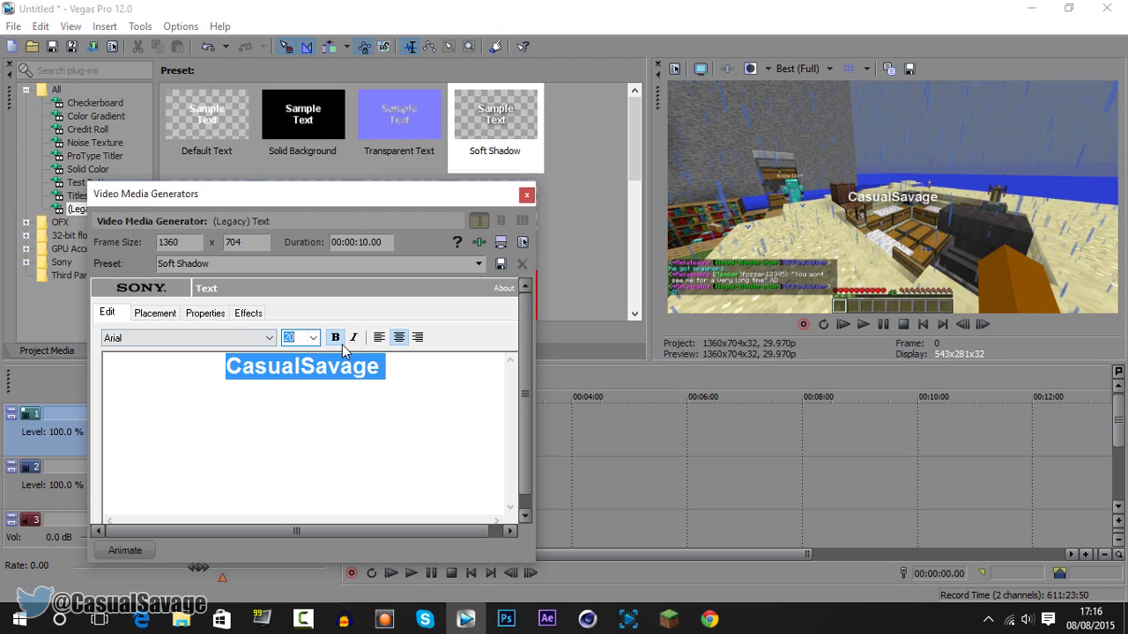
Turn off Draw Outline on the Effects tab and close the text generator.
left_click(169, 315)
left_click(204, 318)
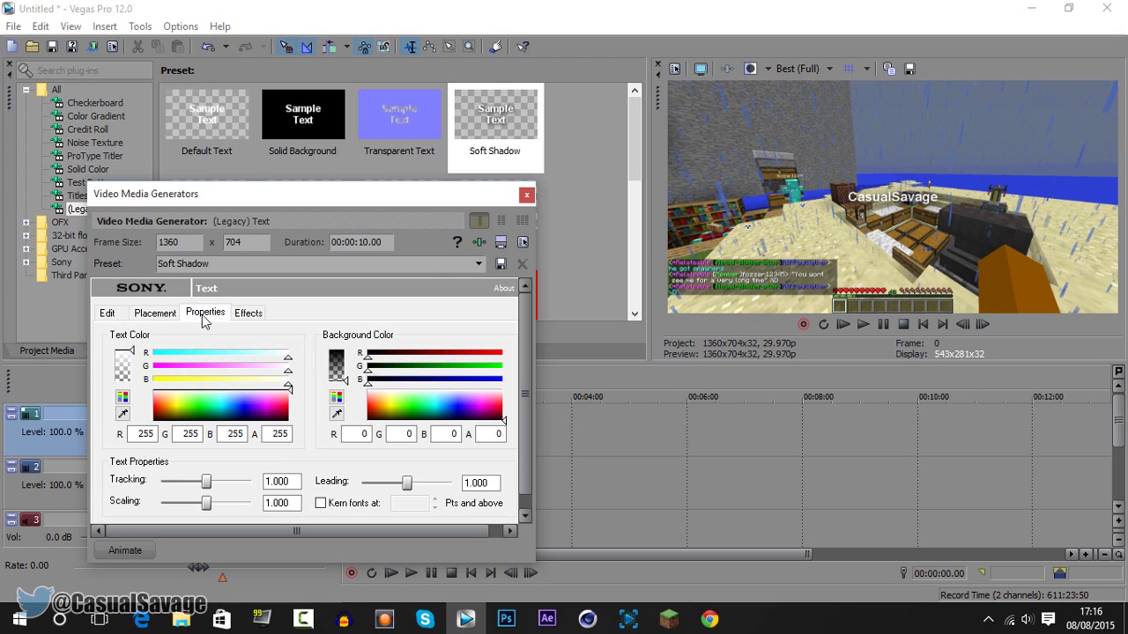
left_click(249, 314)
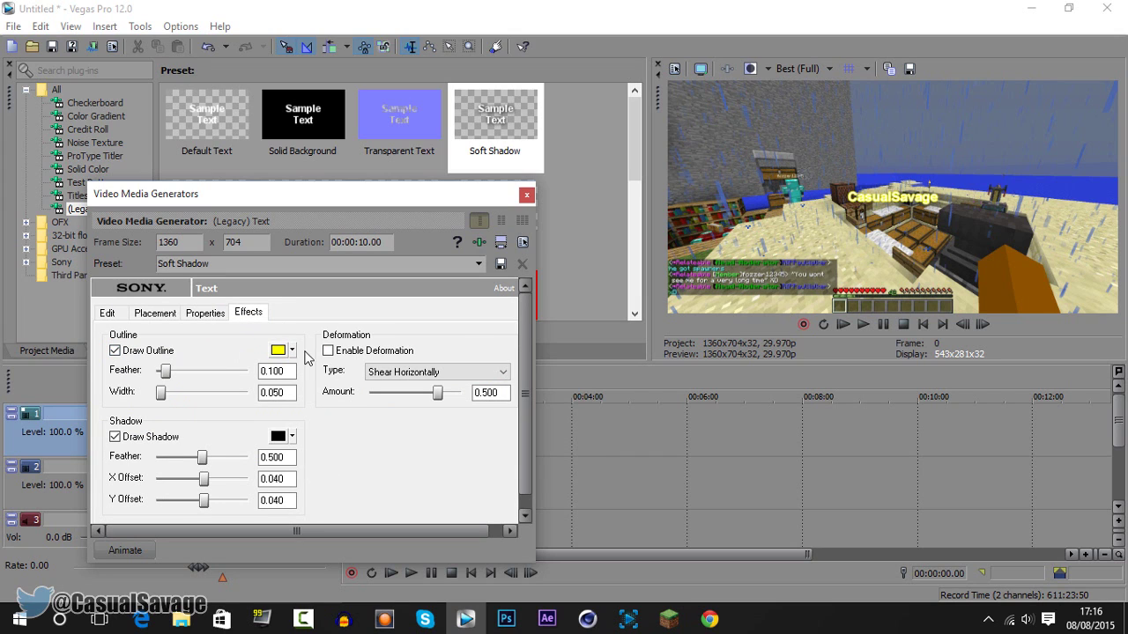
left_click(115, 350)
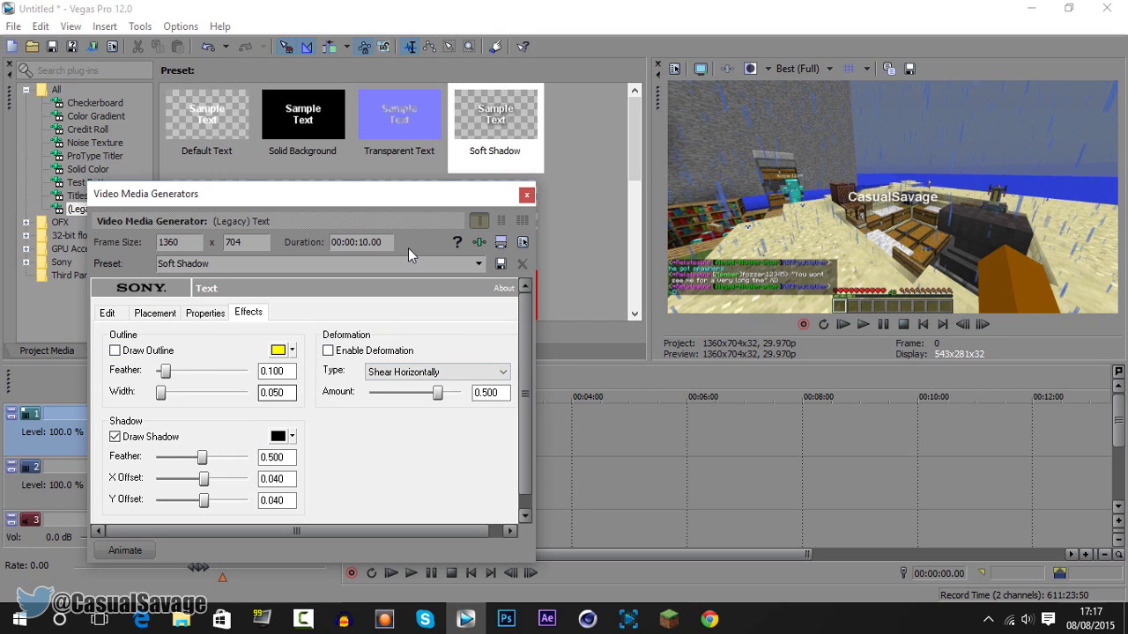
left_click(526, 195)
Extend the text event to the full gameplay clip and check it at several points.
scroll(403, 432, "down", 5)
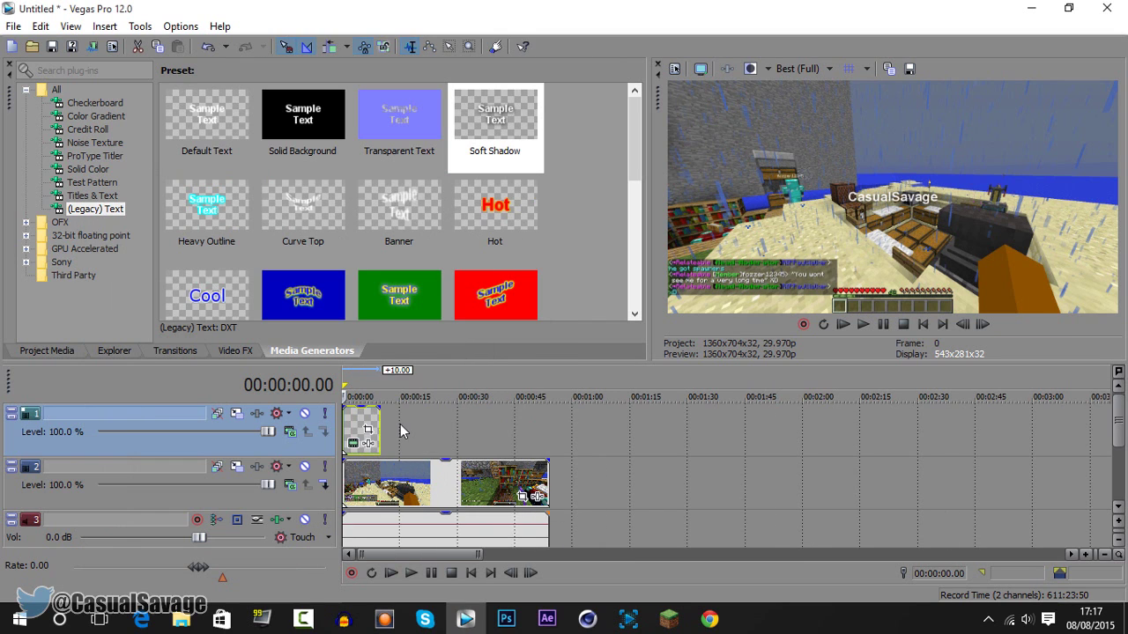
left_click_drag(414, 423, 753, 425)
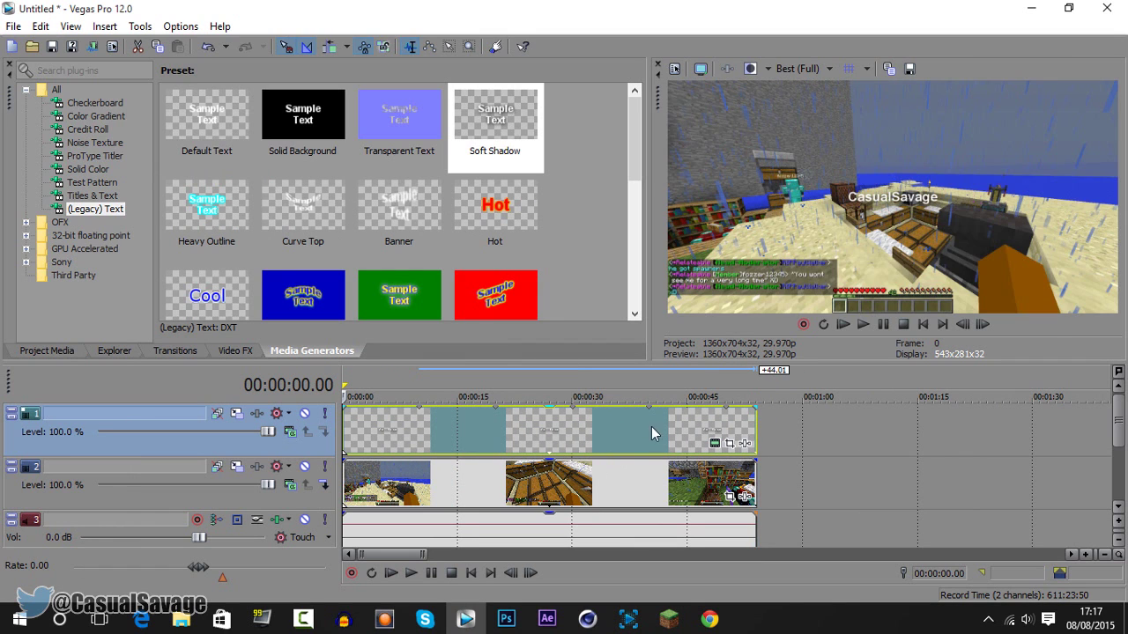
left_click(567, 423)
left_click(649, 424)
left_click(683, 426)
left_click(469, 424)
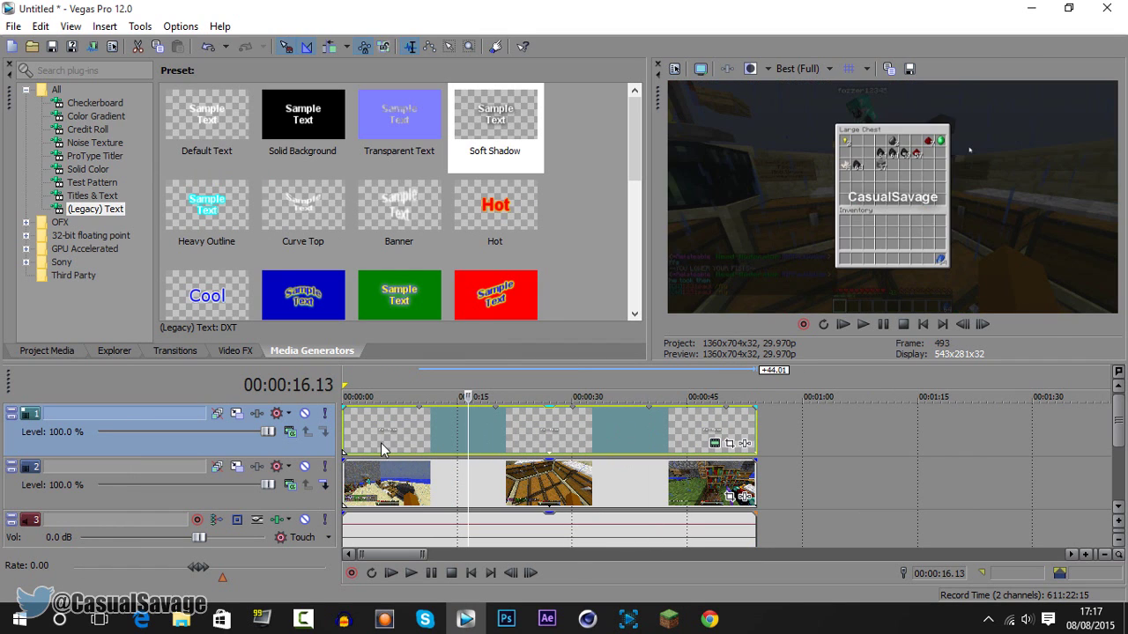
left_click(345, 445)
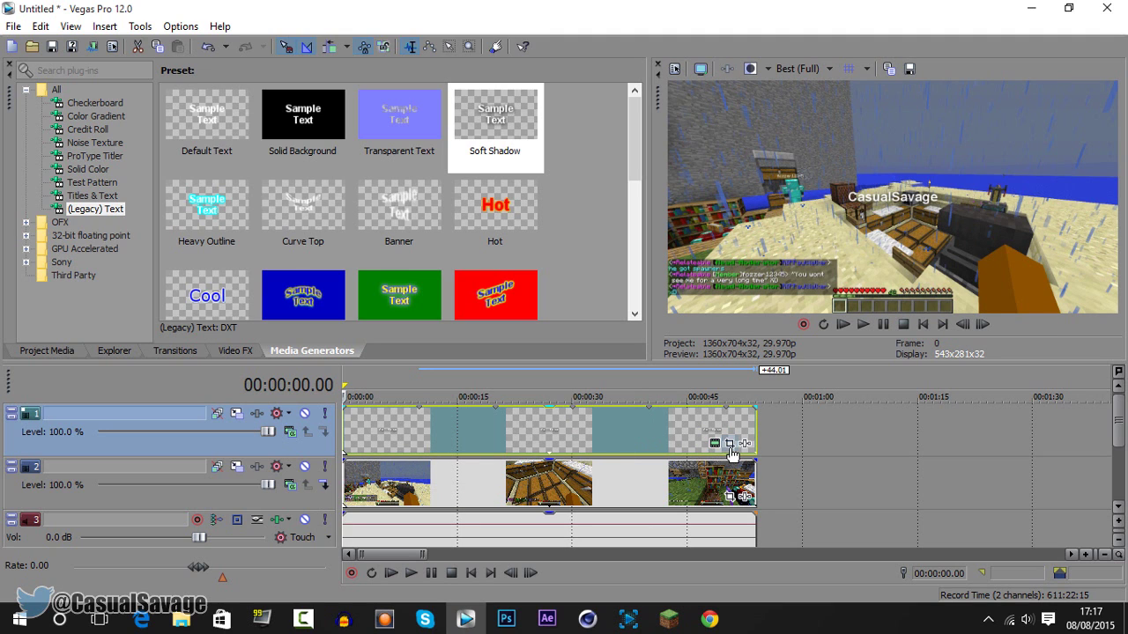
In Track Motion, move the CasualSavage text to the frame's top-right corner.
left_click(236, 416)
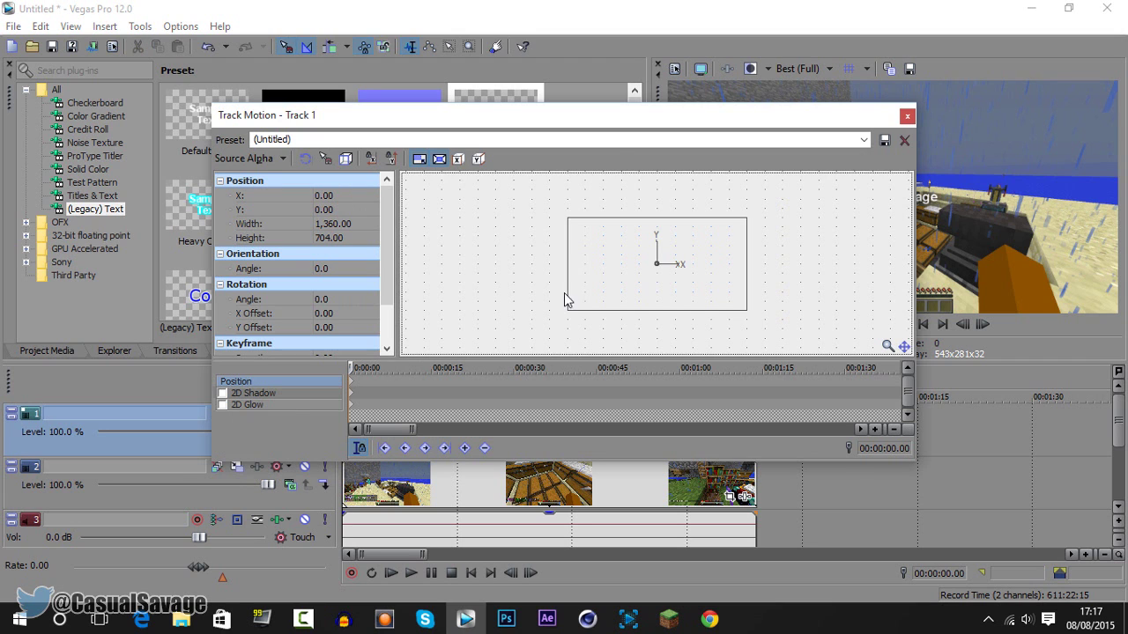
left_click_drag(629, 118, 415, 327)
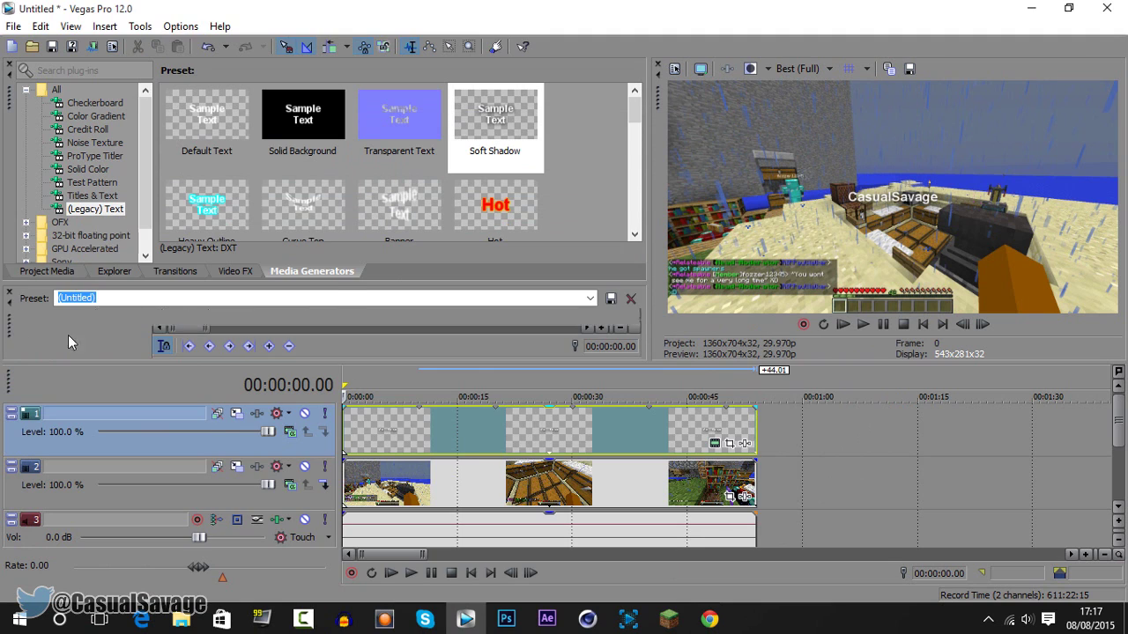
double_click(15, 333)
left_click_drag(594, 470, 633, 421)
left_click_drag(482, 307, 418, 209)
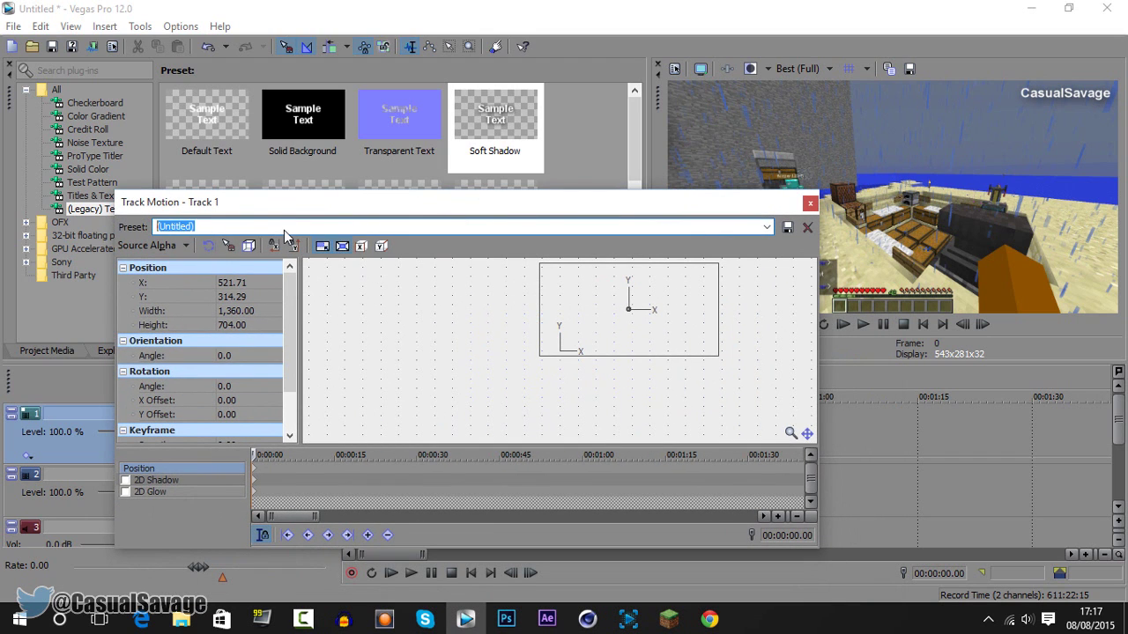
Save this placement as the 'Watermark' track motion preset and close Track Motion.
type("Watermark")
left_click(787, 227)
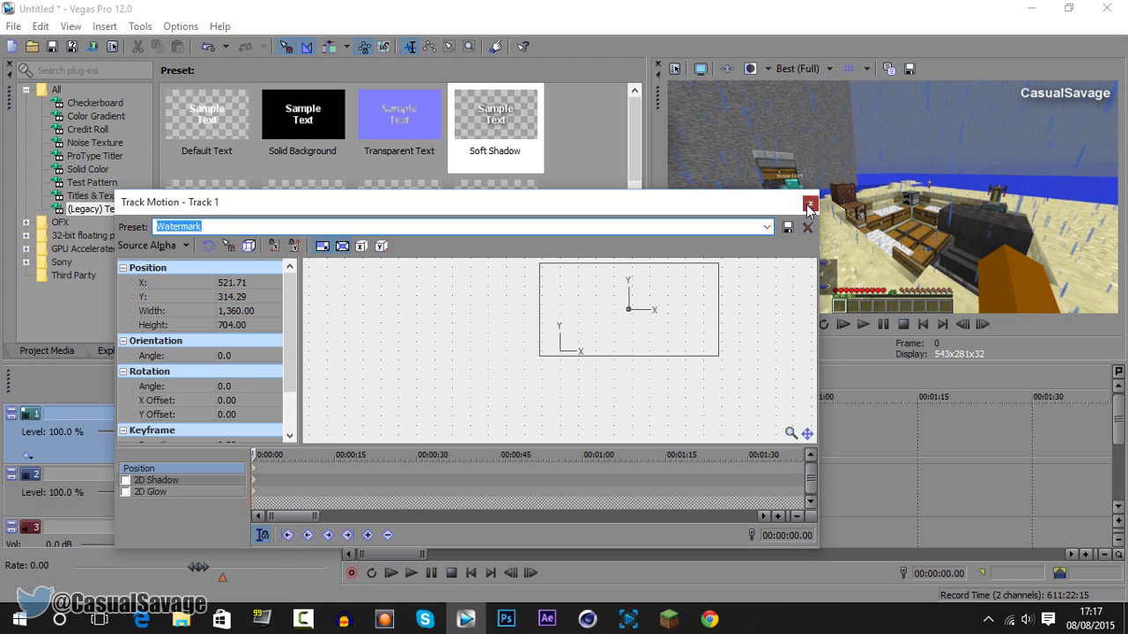
left_click(808, 205)
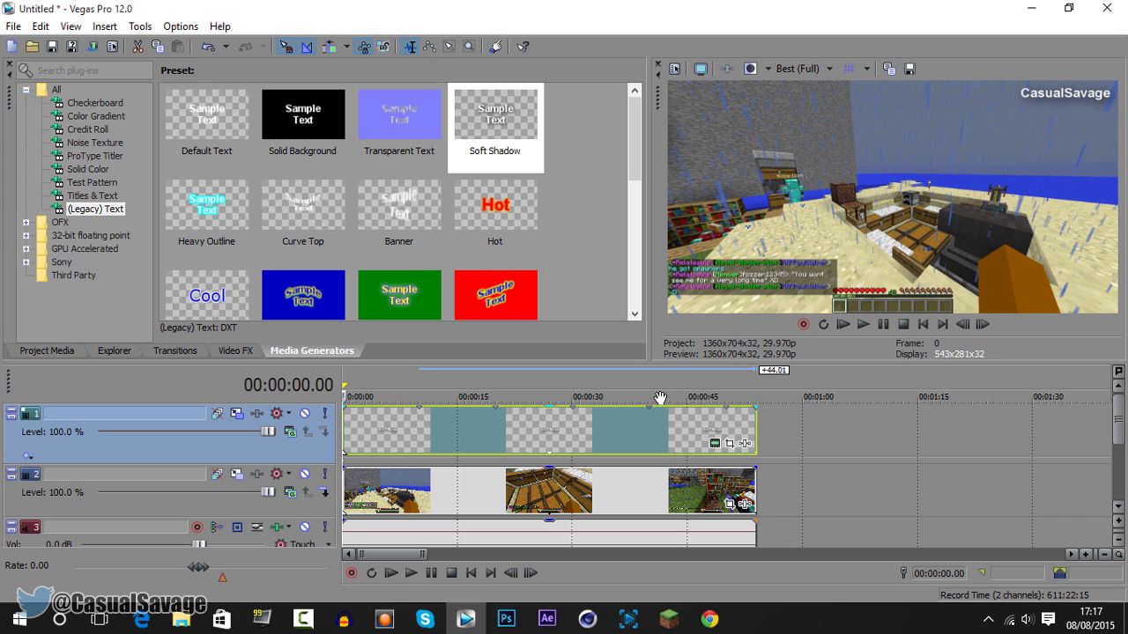
After testing and resetting the track Level, set the text event's opacity to about 53 %.
left_click_drag(556, 418, 557, 442)
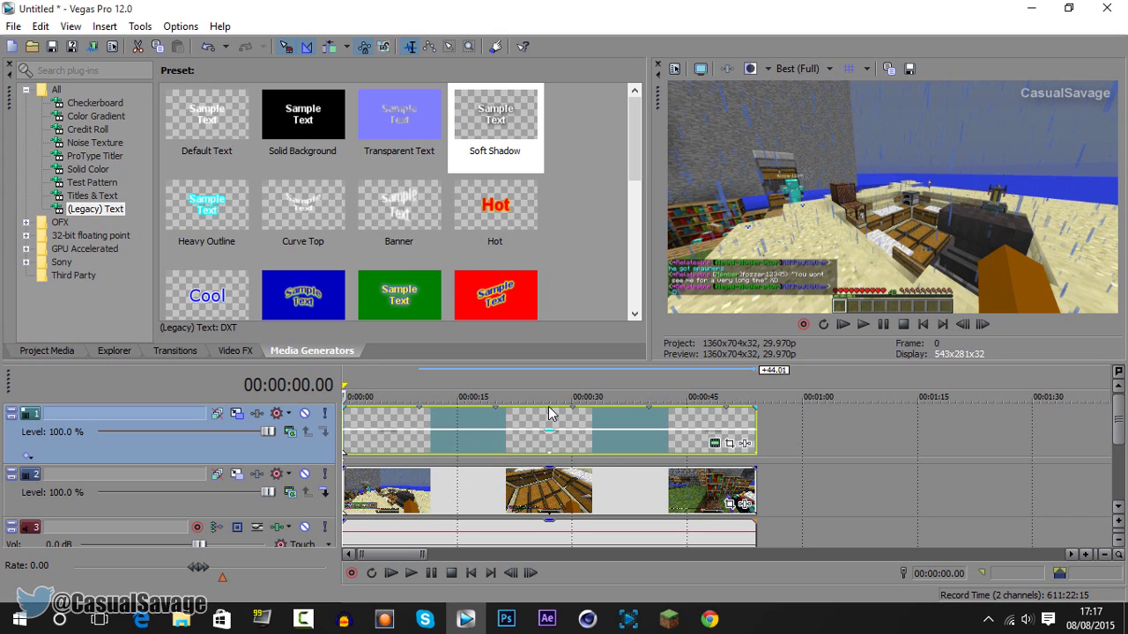
left_click_drag(547, 434, 547, 408)
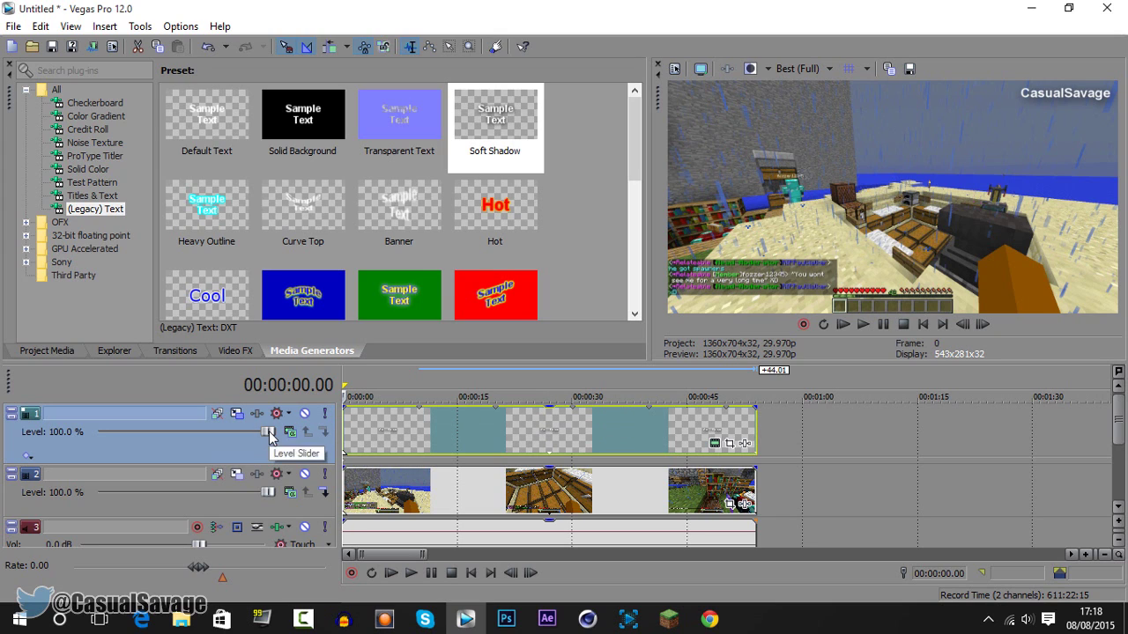
left_click_drag(267, 435, 182, 440)
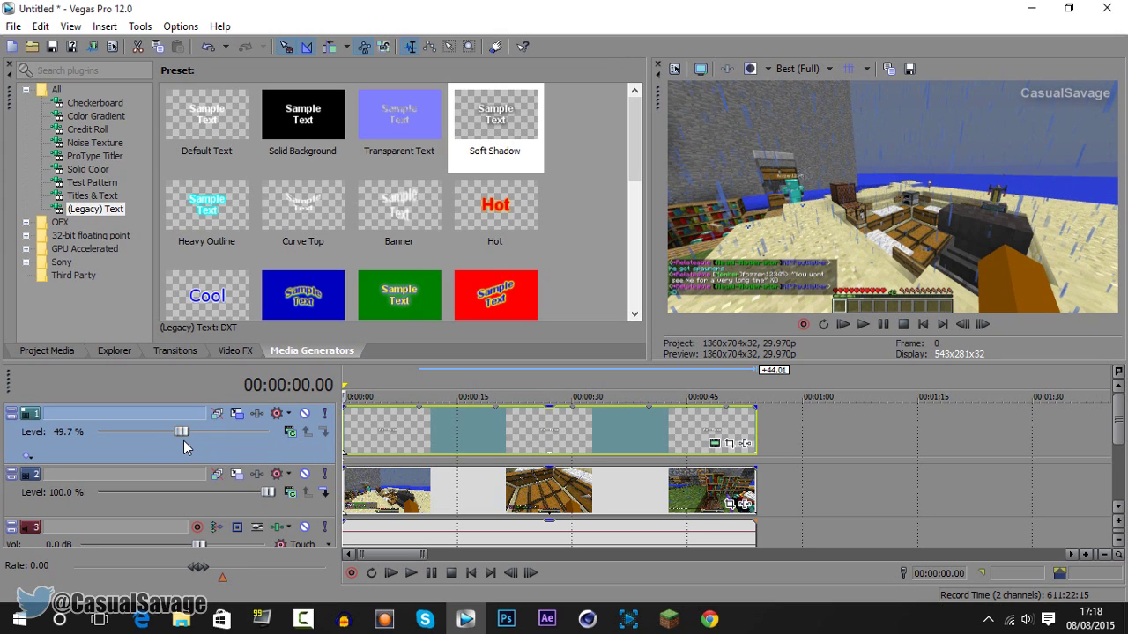
double_click(182, 434)
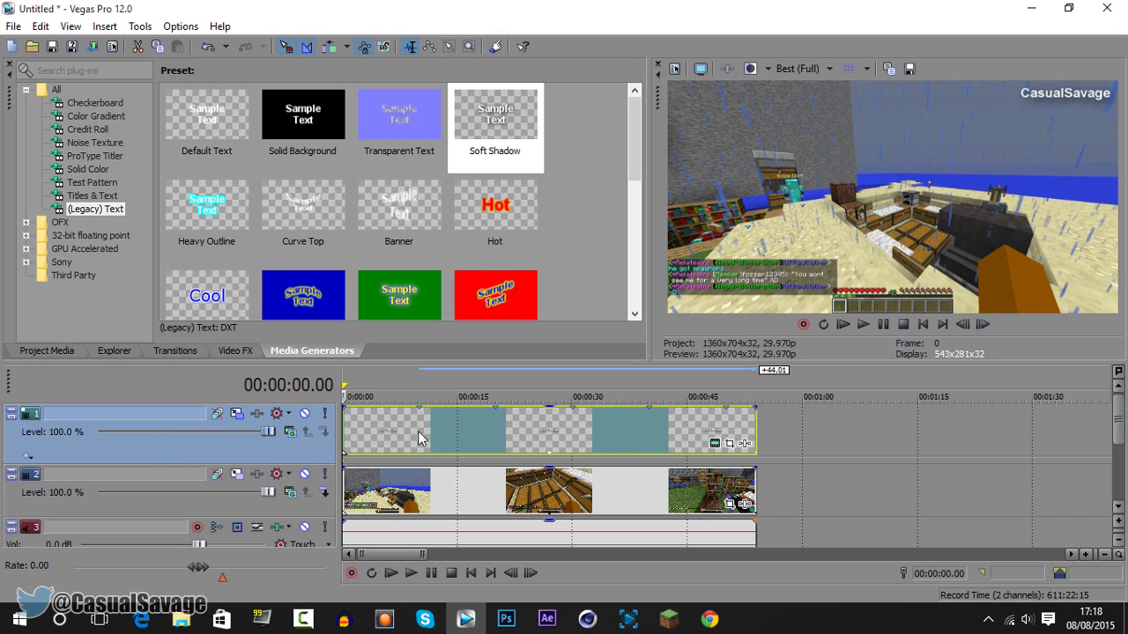
left_click_drag(541, 417, 542, 441)
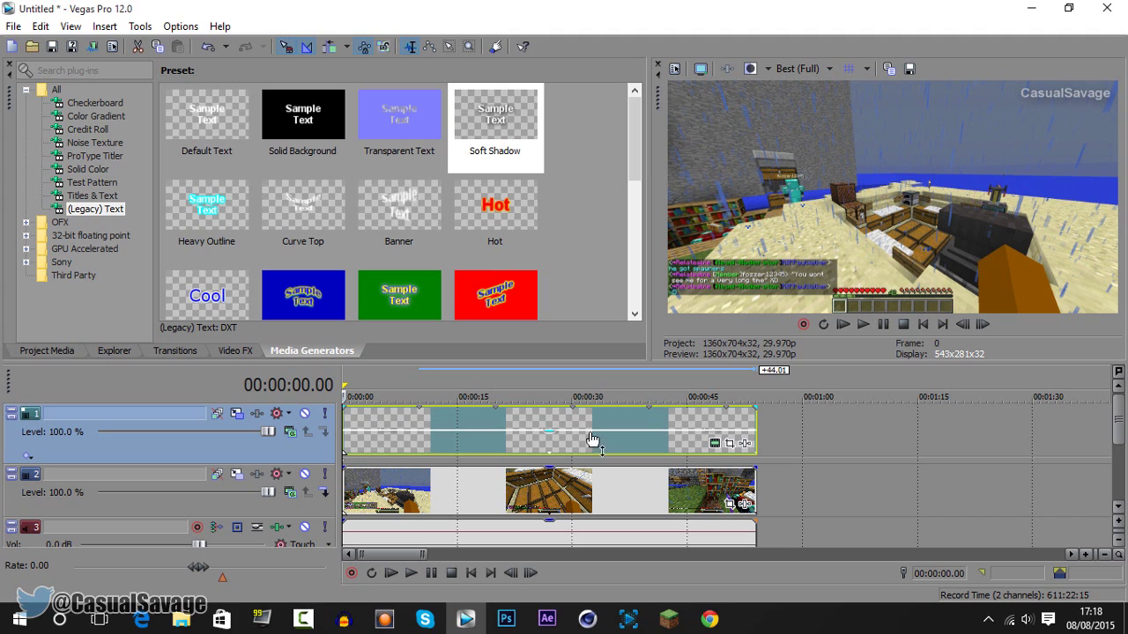
Save the CasualSavage text as a 'Watermark' preset and find it among Legacy Text presets.
left_click(714, 442)
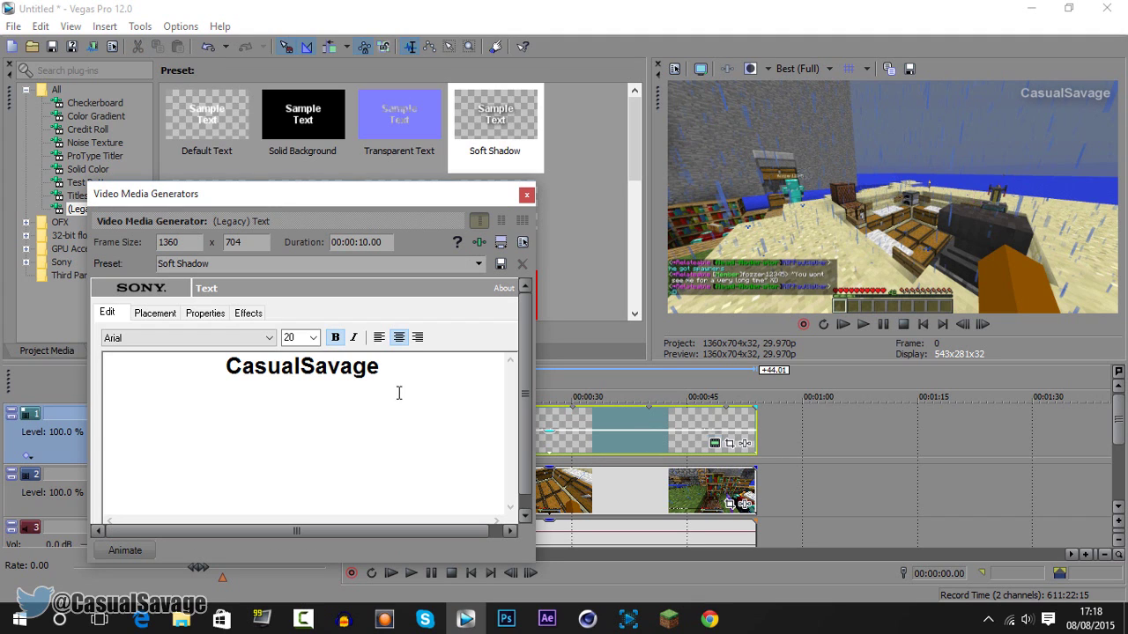
left_click(220, 263)
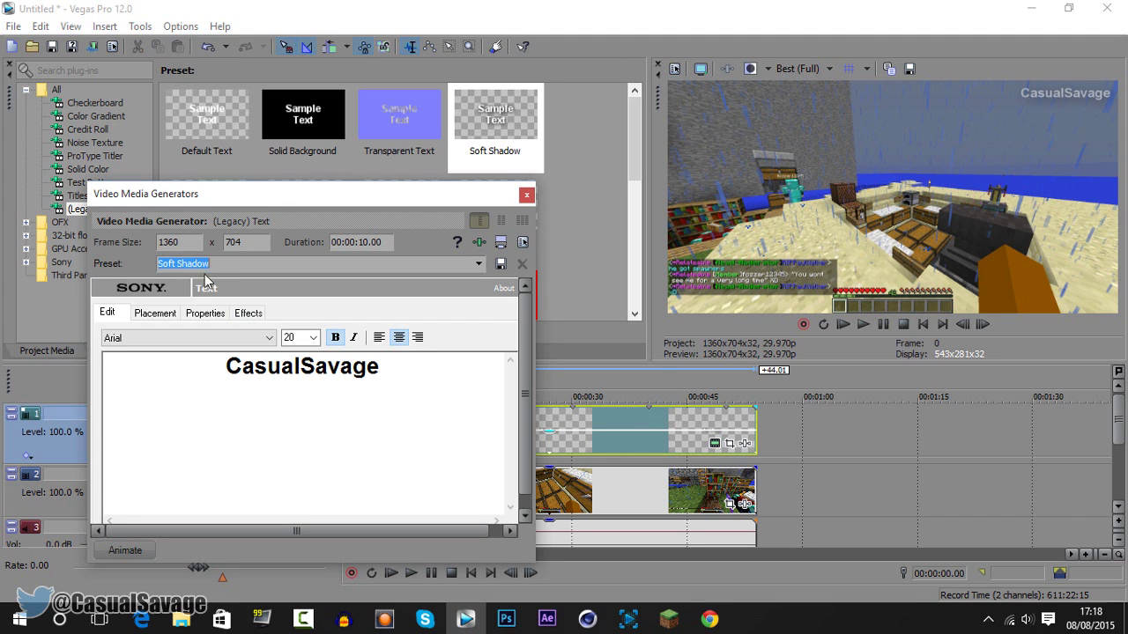
type("Watermark")
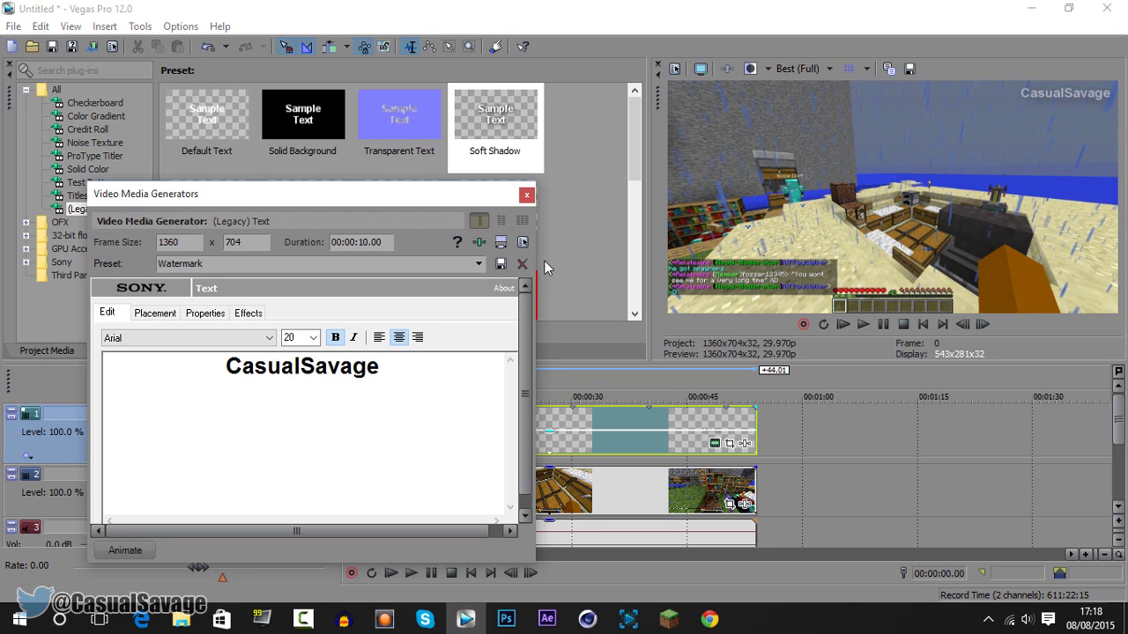
left_click(526, 194)
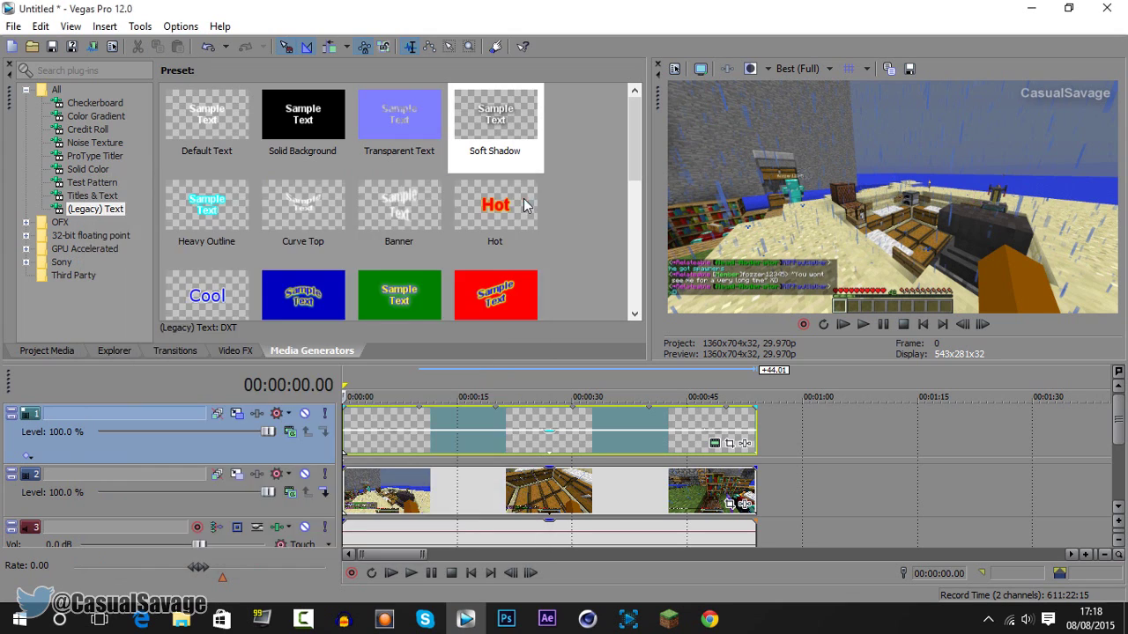
left_click_drag(634, 145, 636, 288)
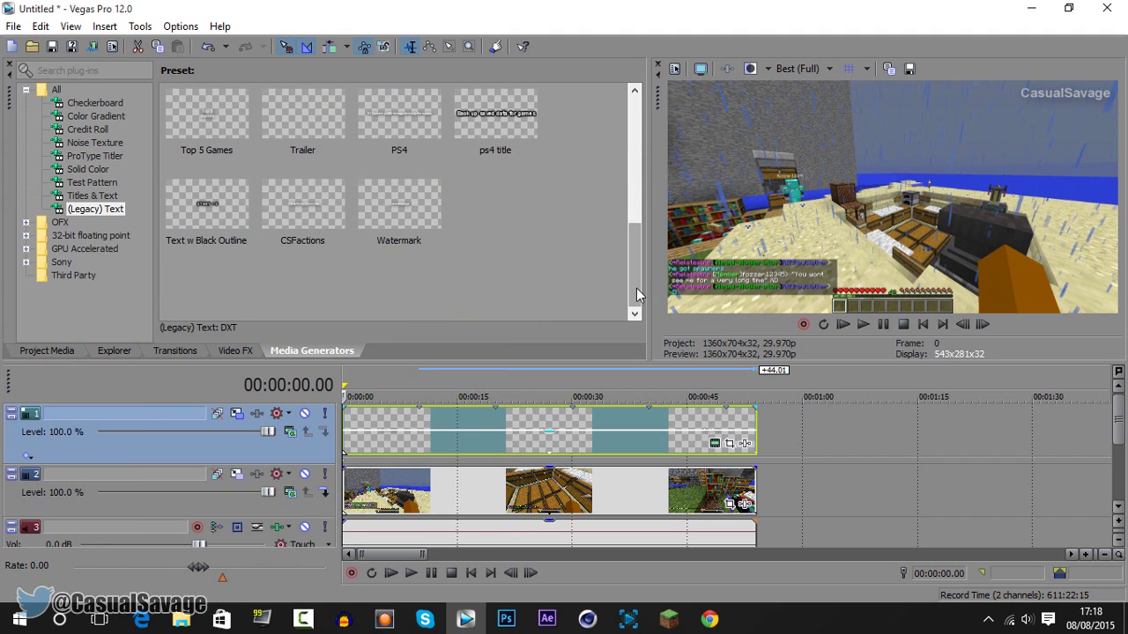
left_click(424, 186)
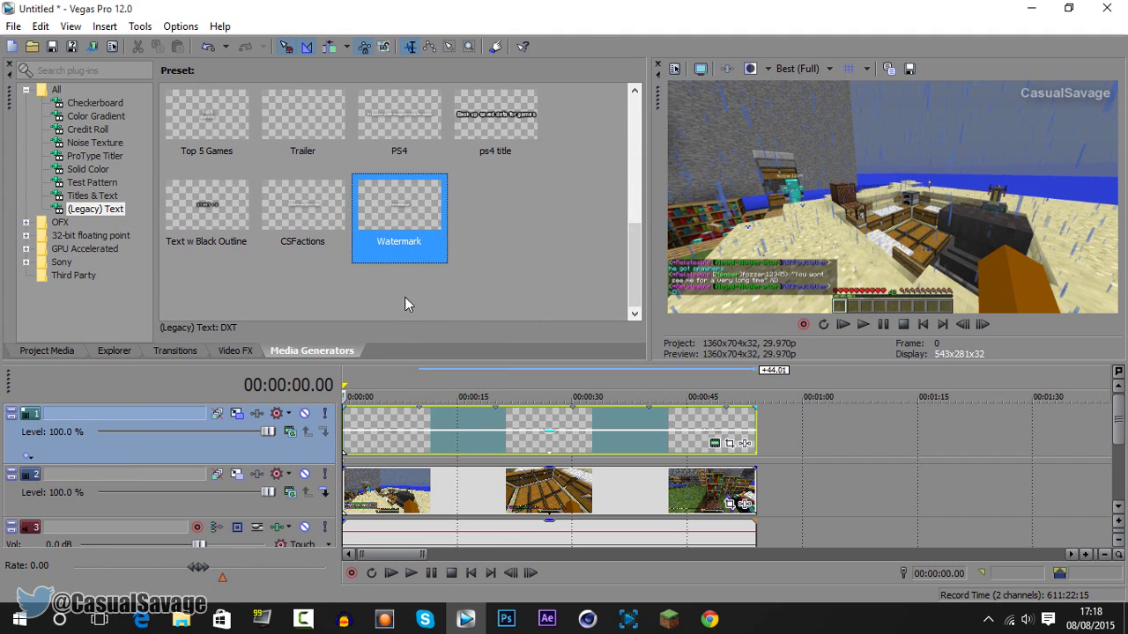
Delete the text track and insert a new empty video track in its place.
right_click(319, 451)
left_click(357, 276)
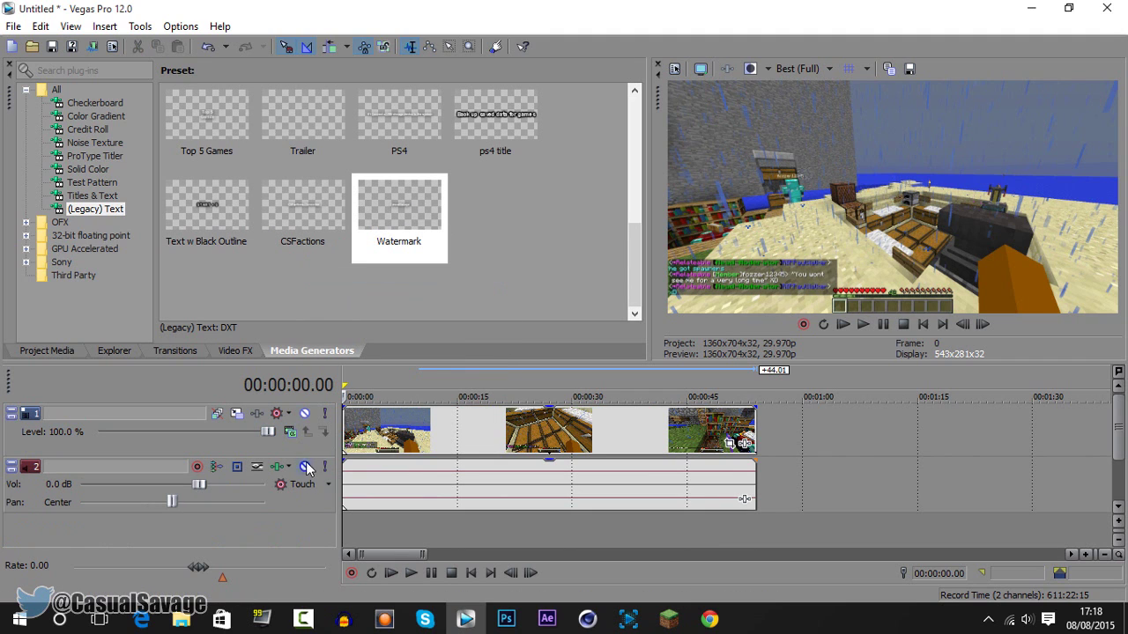
right_click(310, 442)
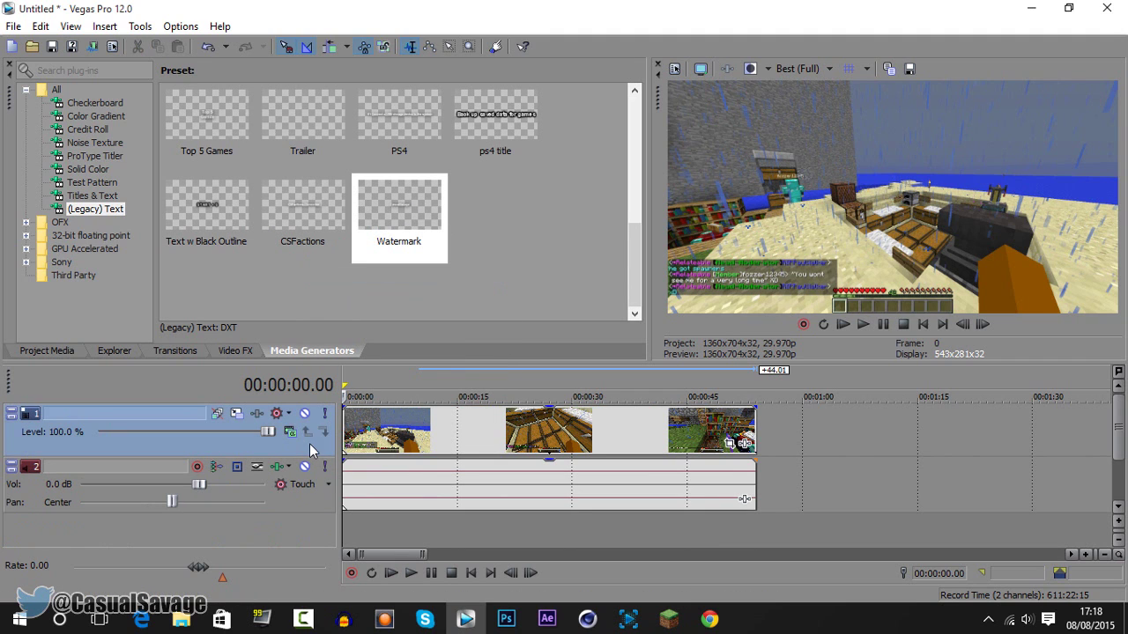
left_click(389, 245)
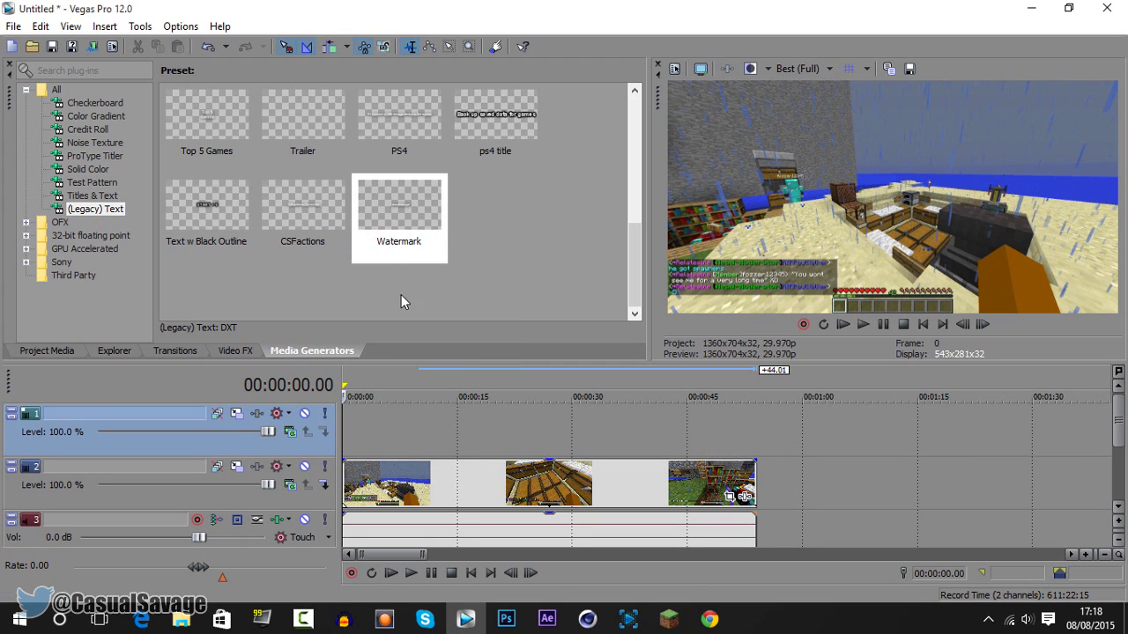
Place the Watermark text preset on track 1 and extend it to the clip's end.
left_click_drag(400, 236, 347, 454)
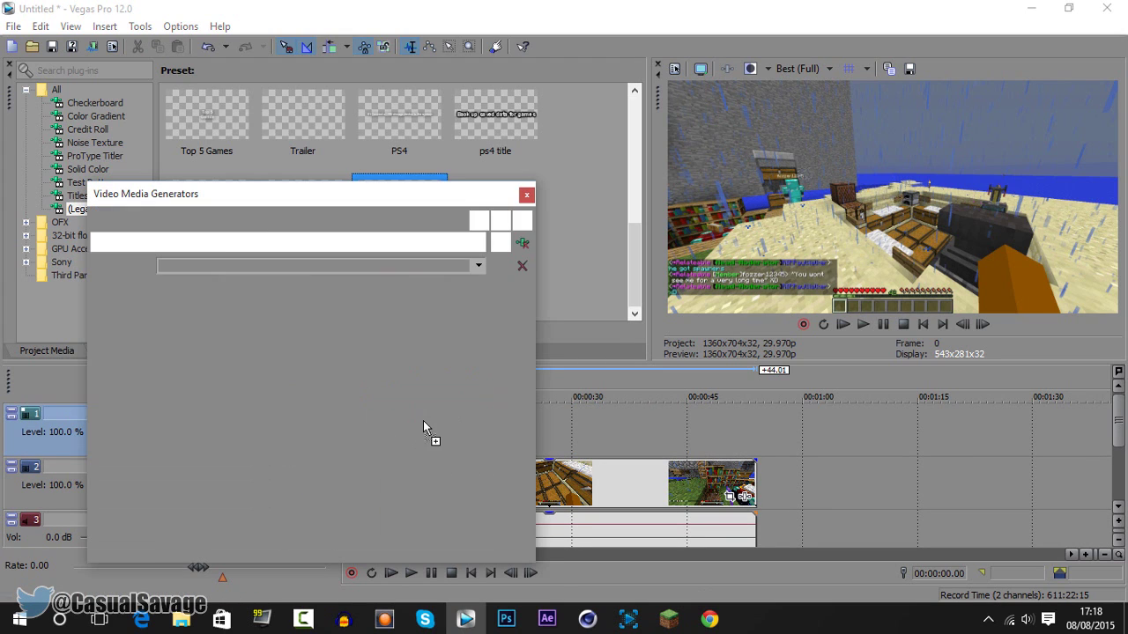
left_click(526, 193)
left_click_drag(418, 424, 755, 424)
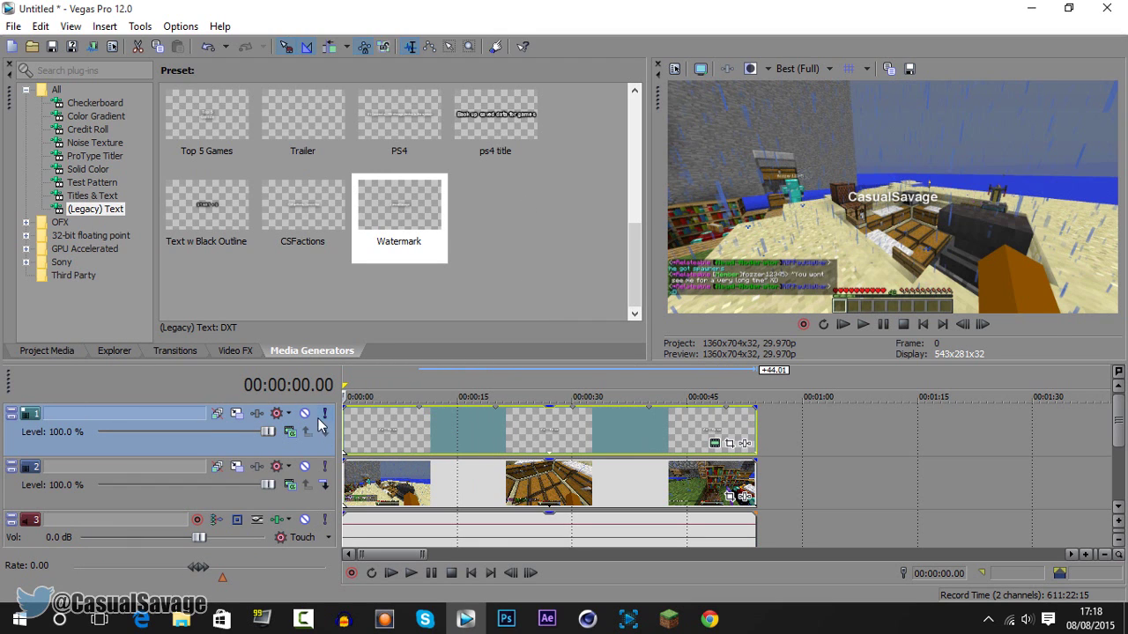
Apply the Watermark track motion preset, lower opacity to about 55 %, and preview playback.
left_click(238, 415)
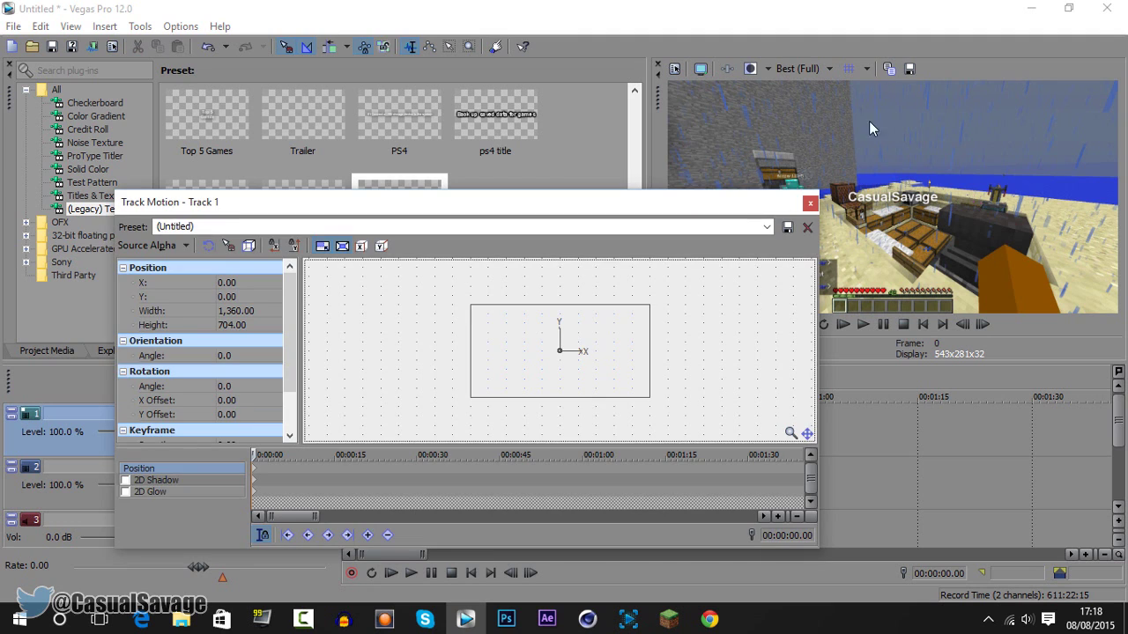
left_click(767, 226)
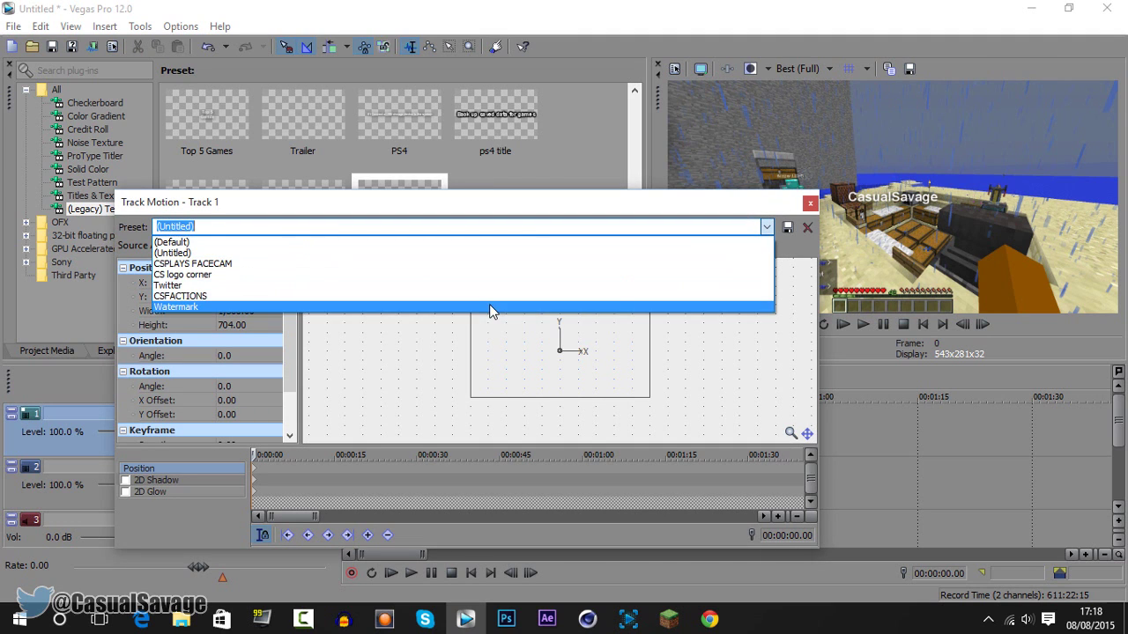
left_click(491, 306)
left_click(810, 203)
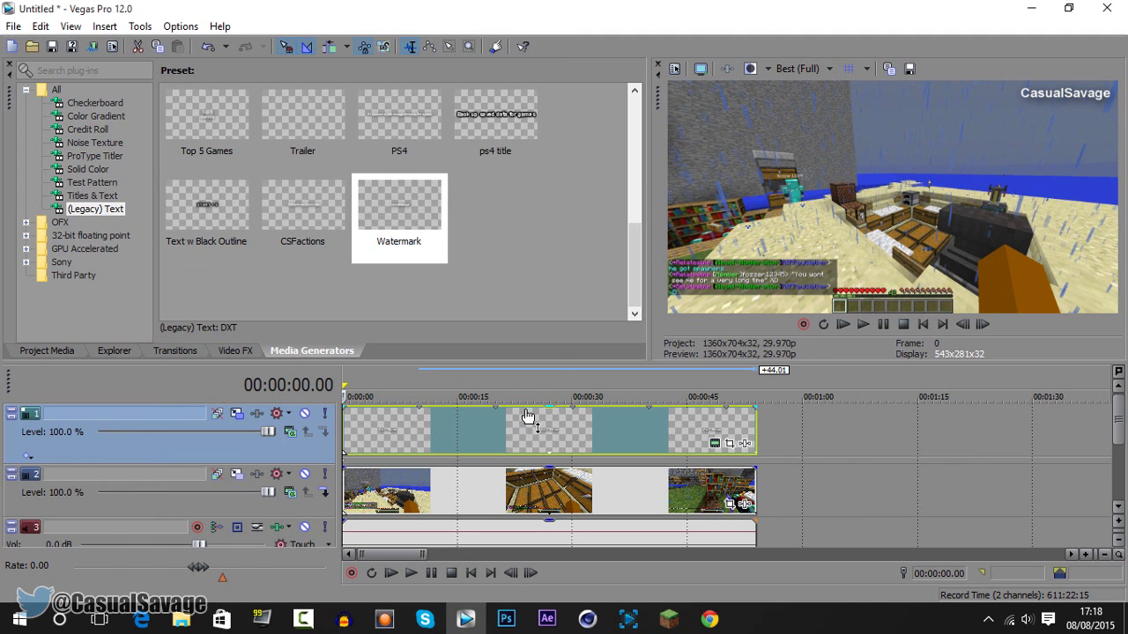
left_click_drag(531, 410, 532, 440)
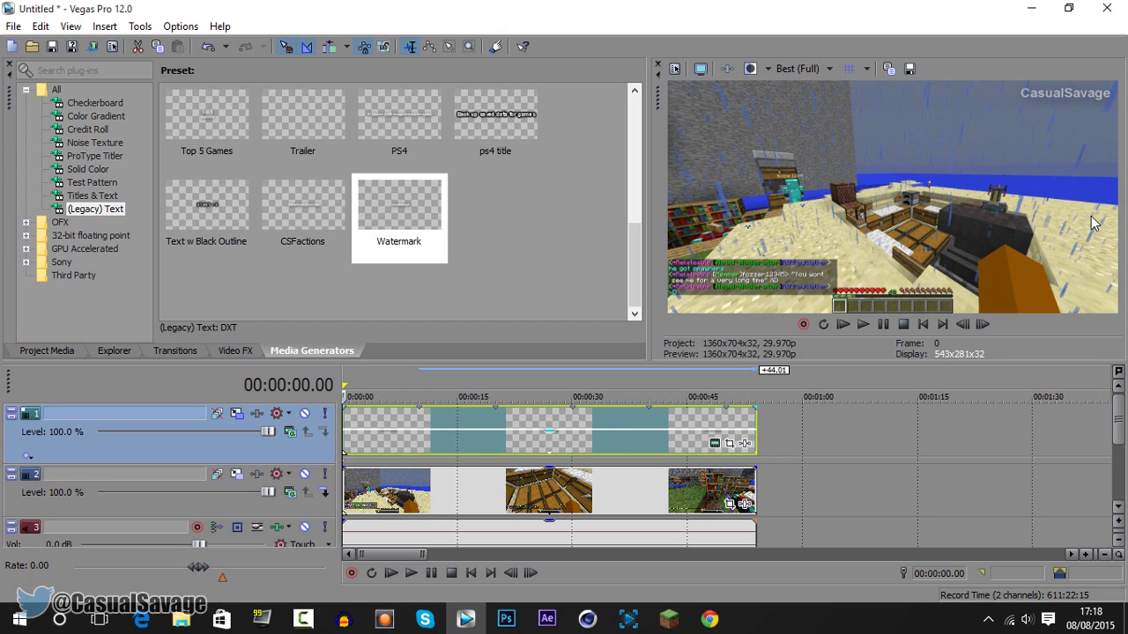
left_click(883, 326)
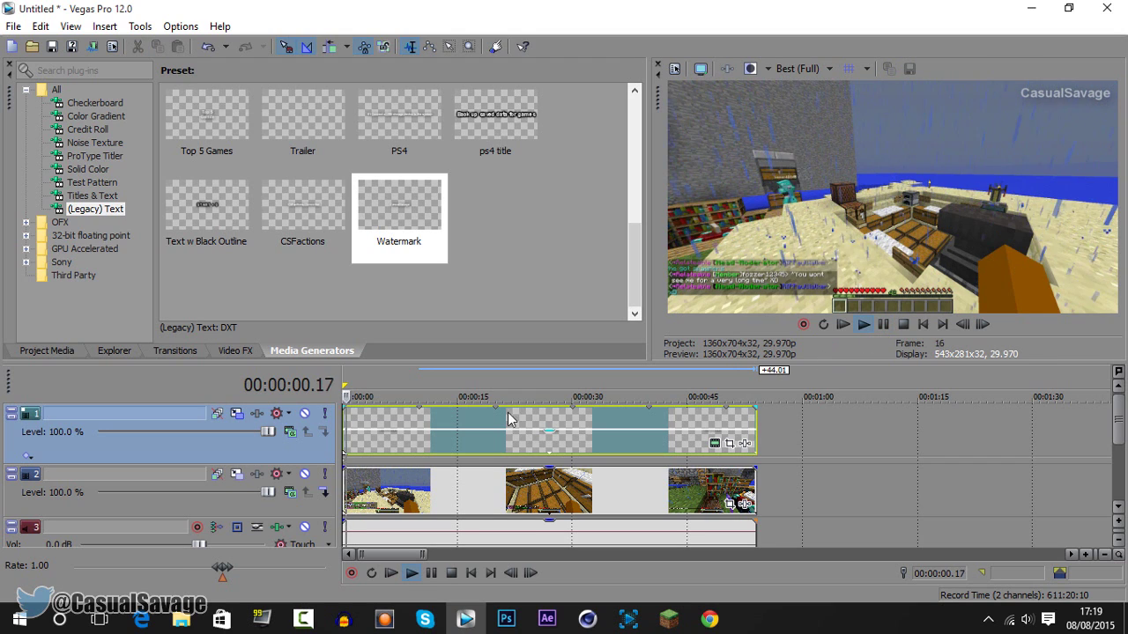